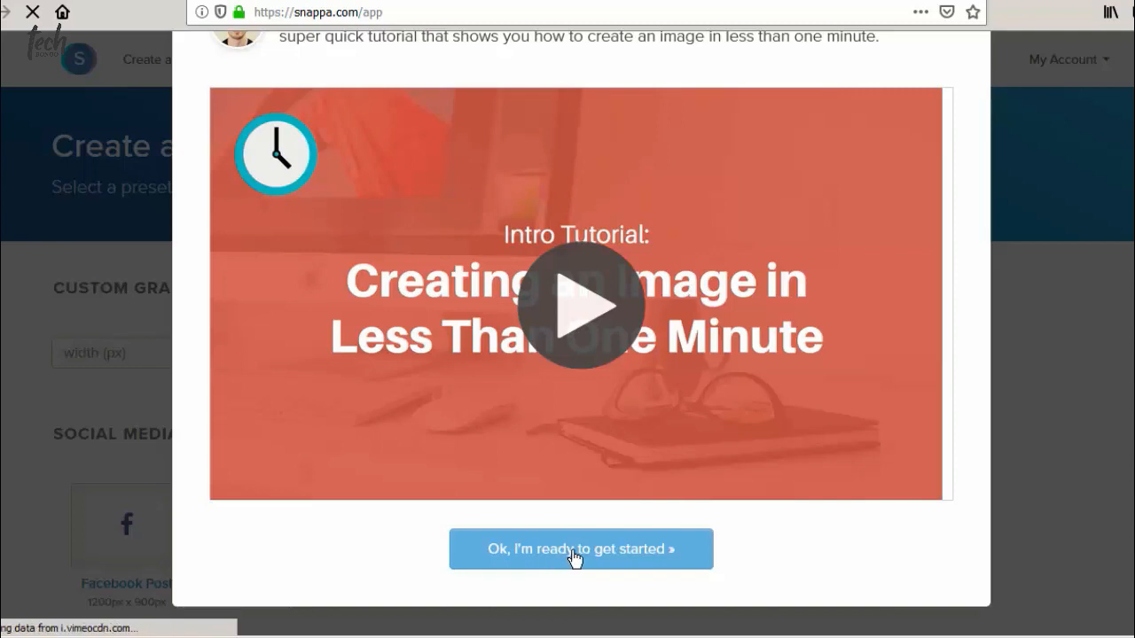
Dismiss the Snappa intro tutorial to reach the create-a-graphic page.
left_click(568, 556)
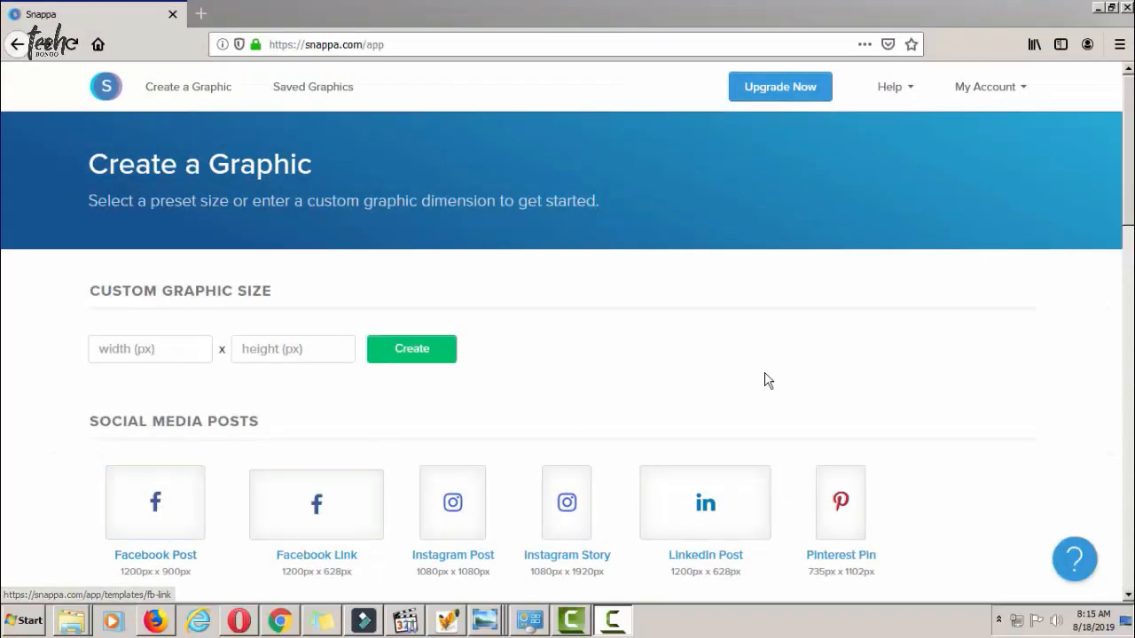
Choose the 2560 × 1440 px YouTube Channel Art preset under Headers.
left_click(1128, 261)
scroll(1091, 257, "down", 6)
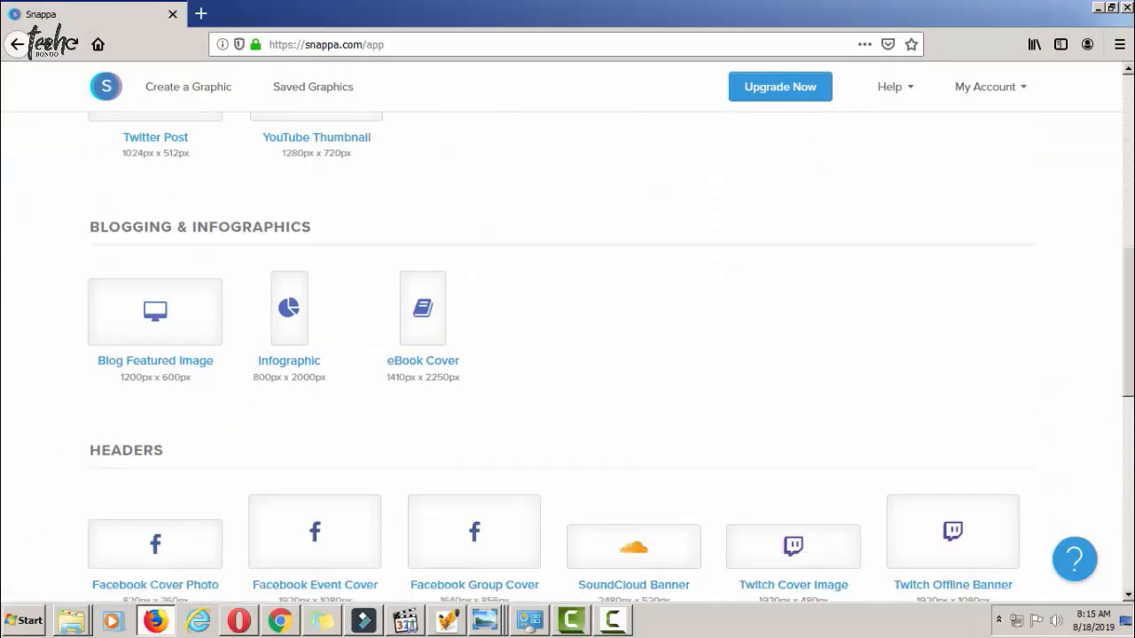
scroll(1090, 257, "up", 6)
scroll(170, 399, "up", 2)
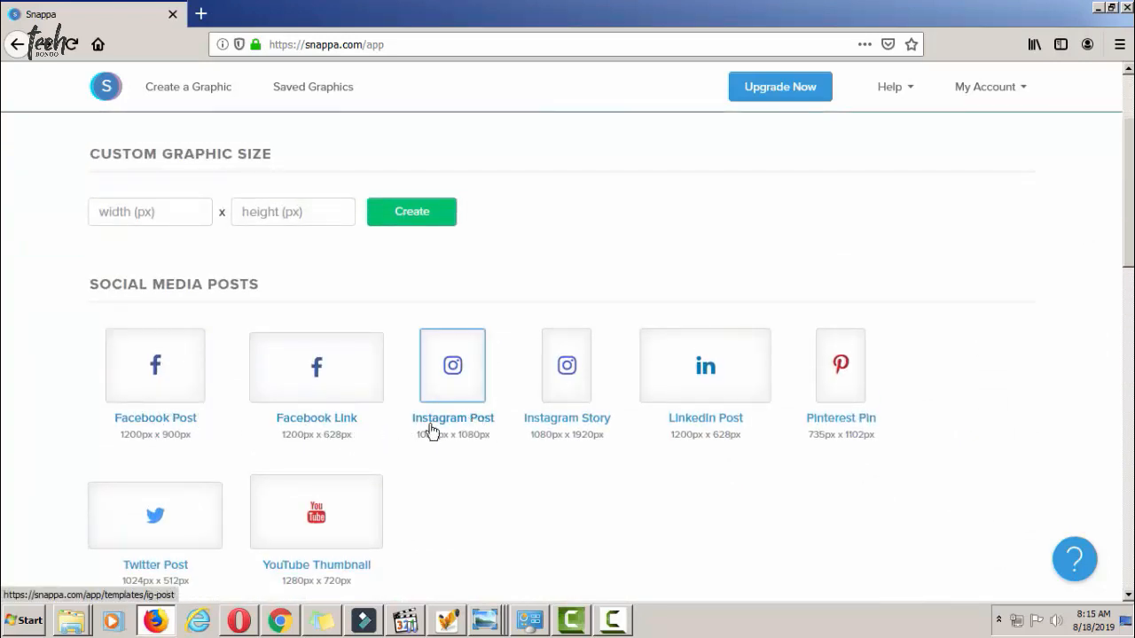
scroll(342, 466, "down", 4)
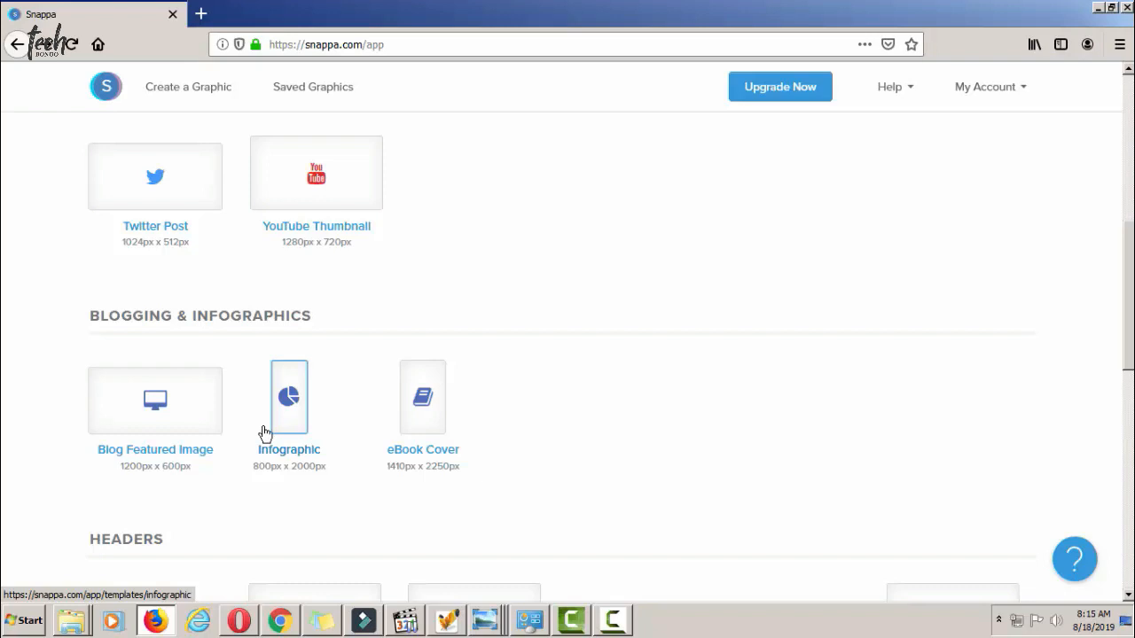
scroll(262, 432, "down", 4)
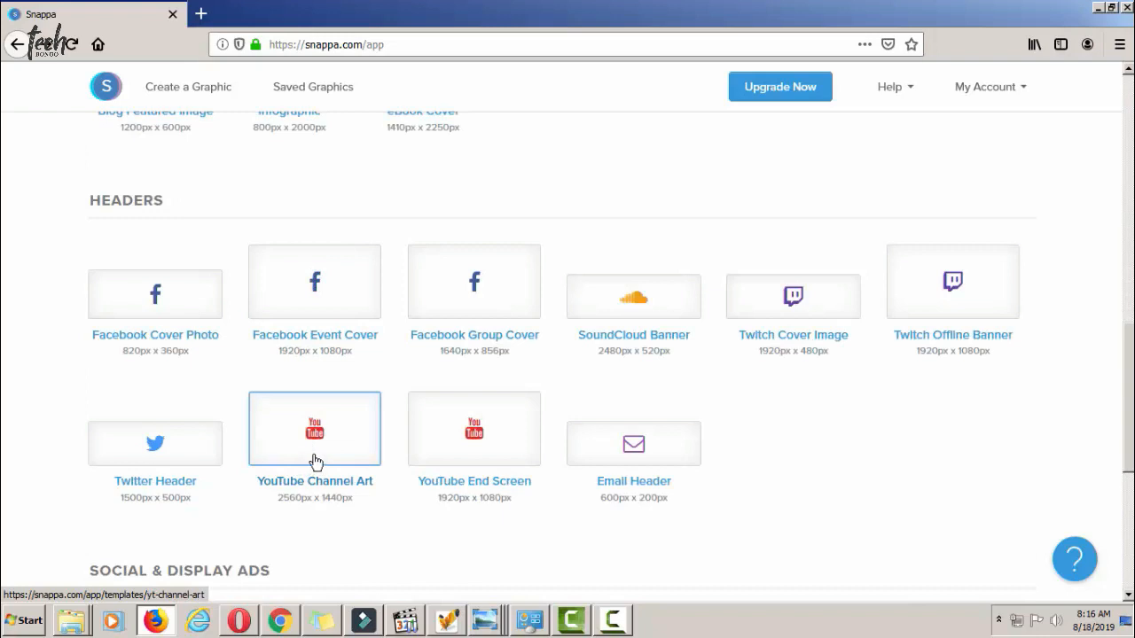
left_click(318, 462)
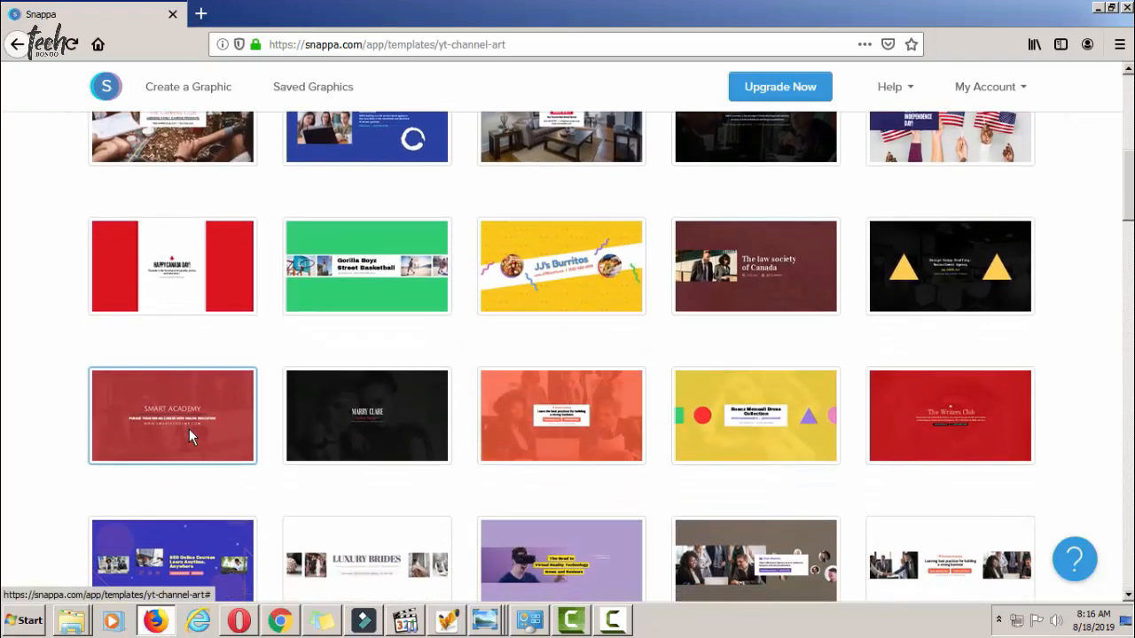
Find the Live Podcast template in the channel art gallery and open it for editing.
scroll(213, 444, "down", 3)
scroll(213, 443, "down", 4)
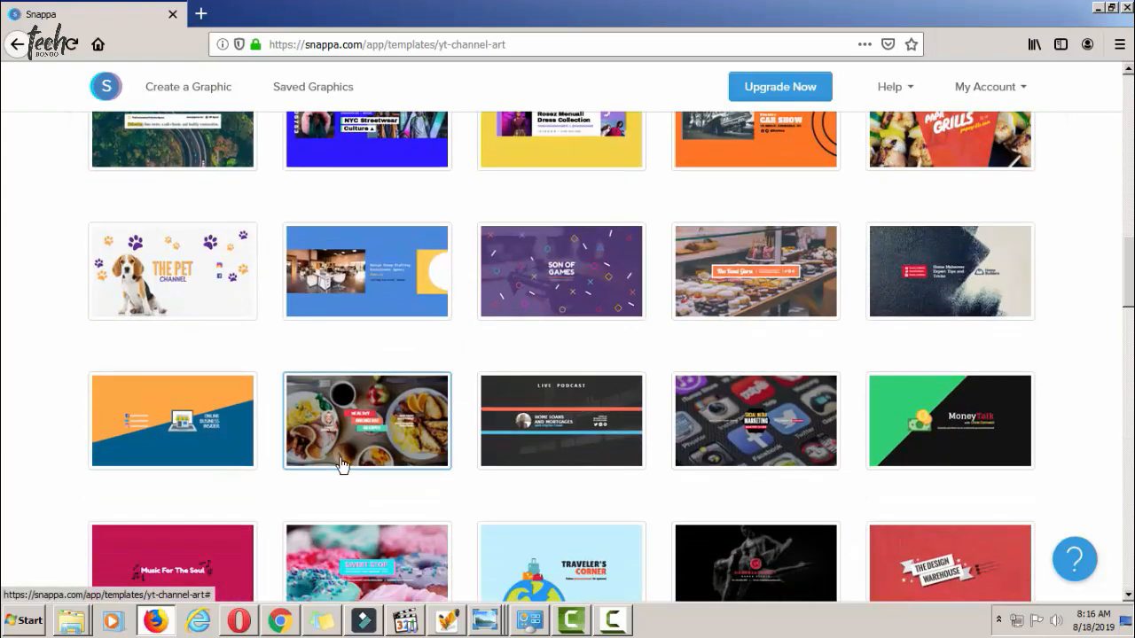
scroll(343, 463, "up", 7)
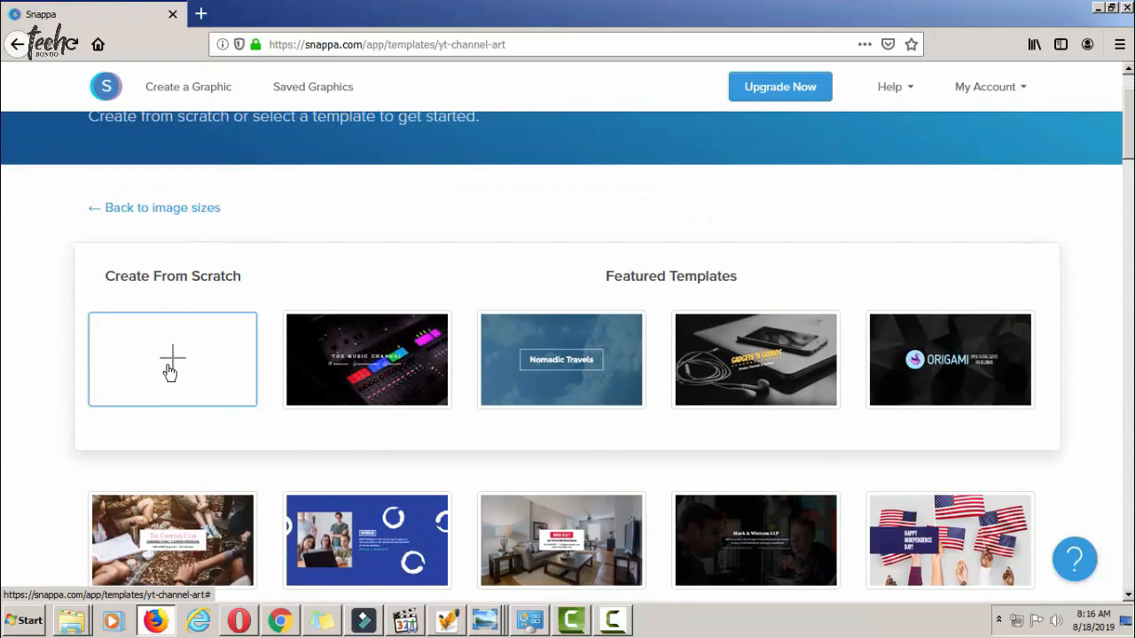
scroll(170, 372, "down", 10)
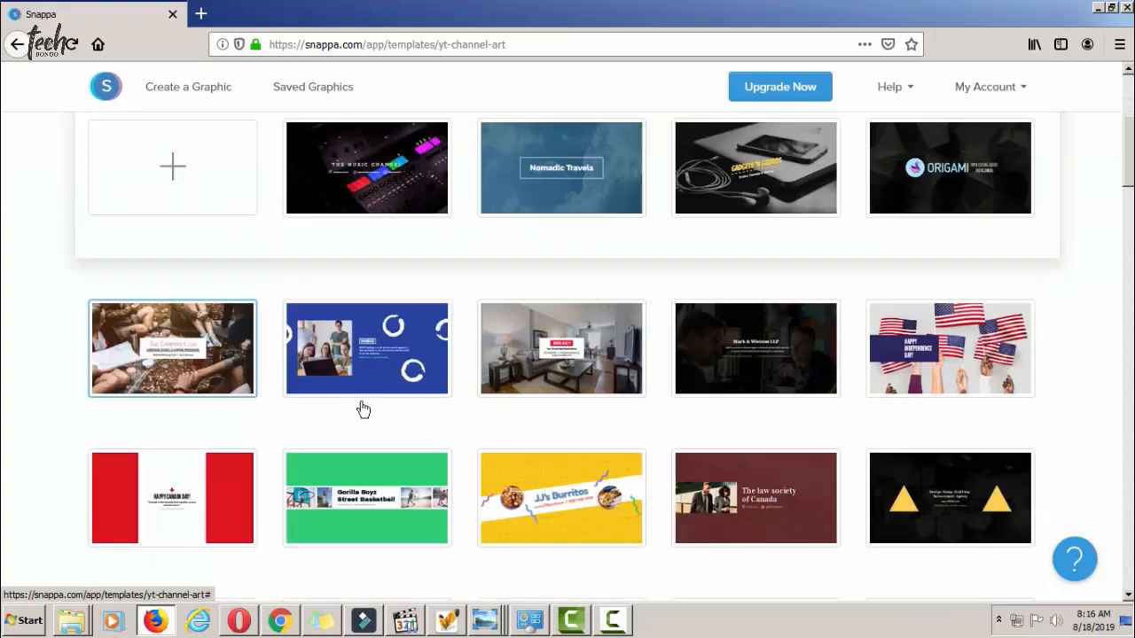
scroll(502, 474, "down", 2)
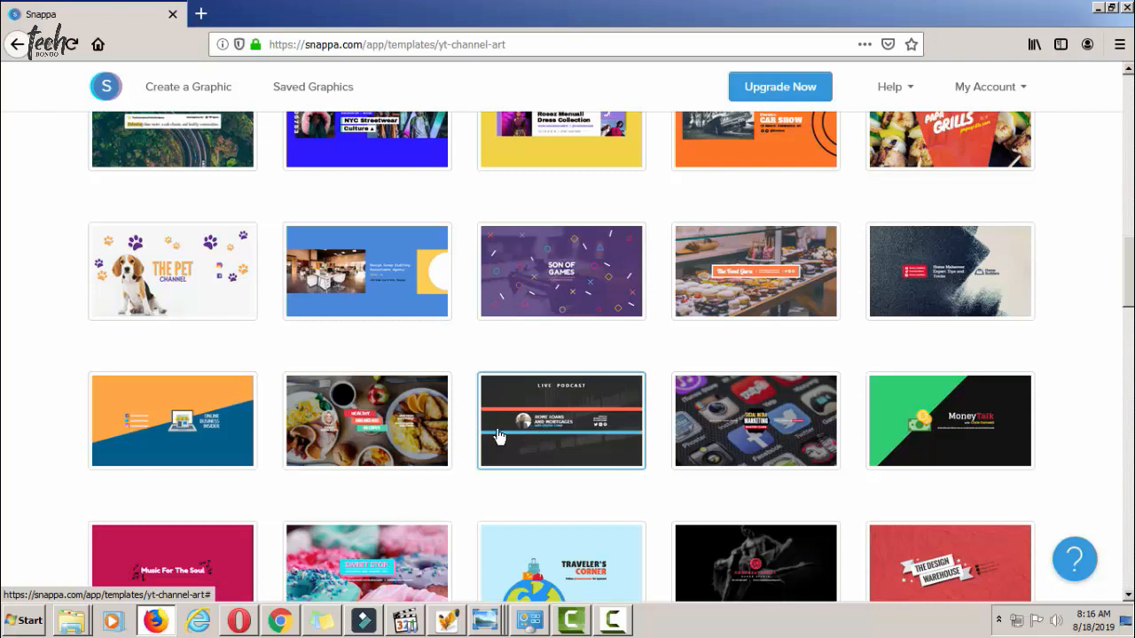
scroll(538, 444, "down", 8)
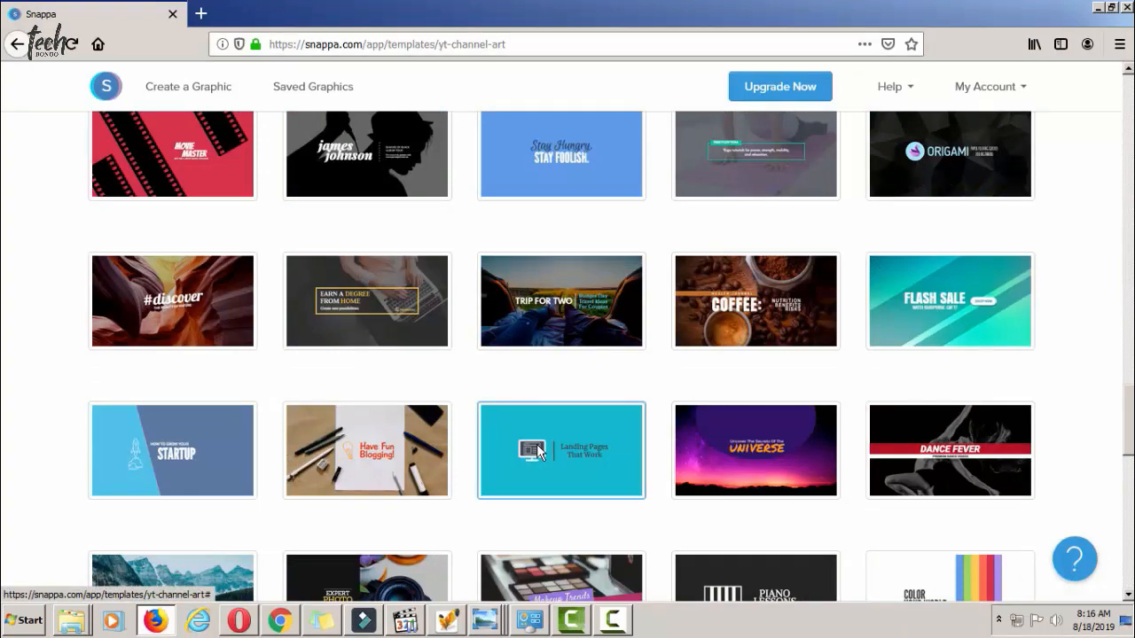
scroll(538, 452, "down", 15)
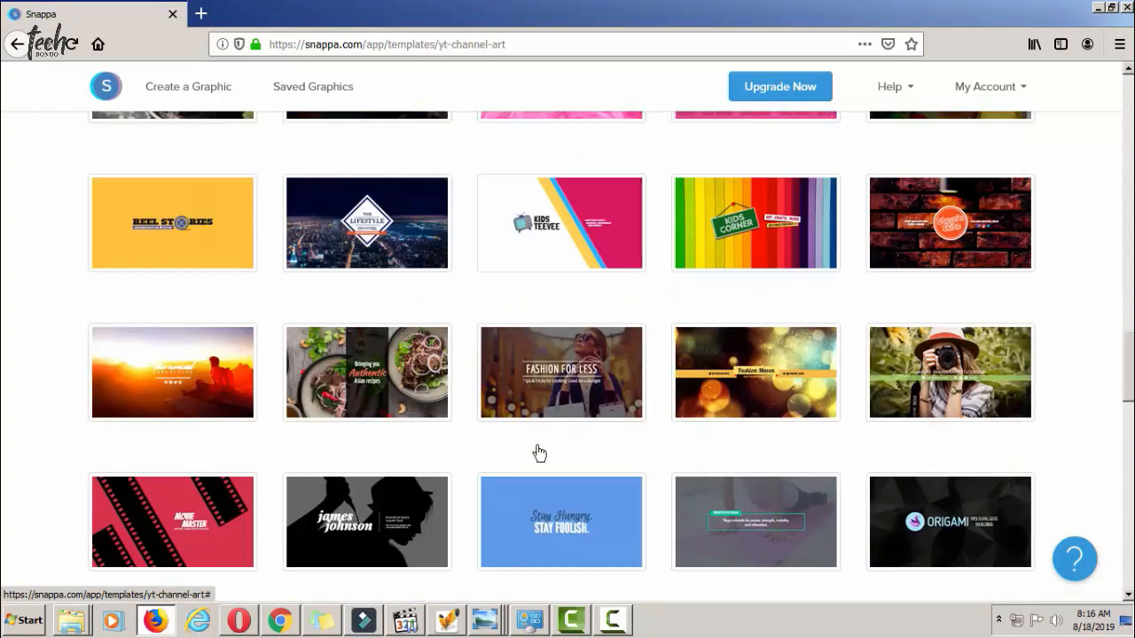
scroll(538, 425, "up", 2)
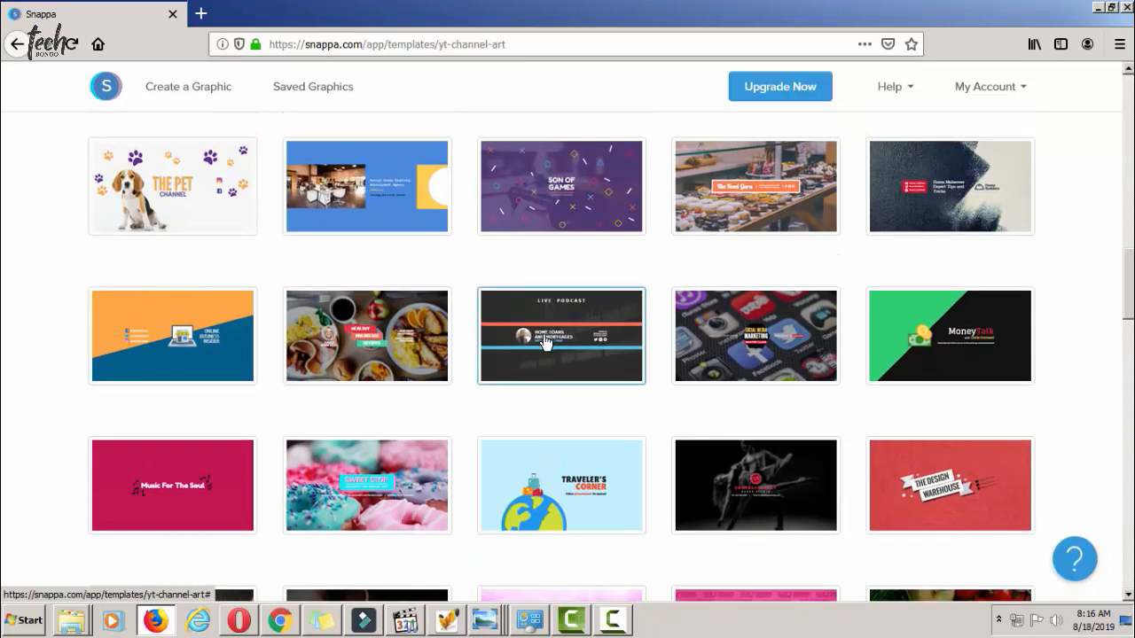
left_click(543, 343)
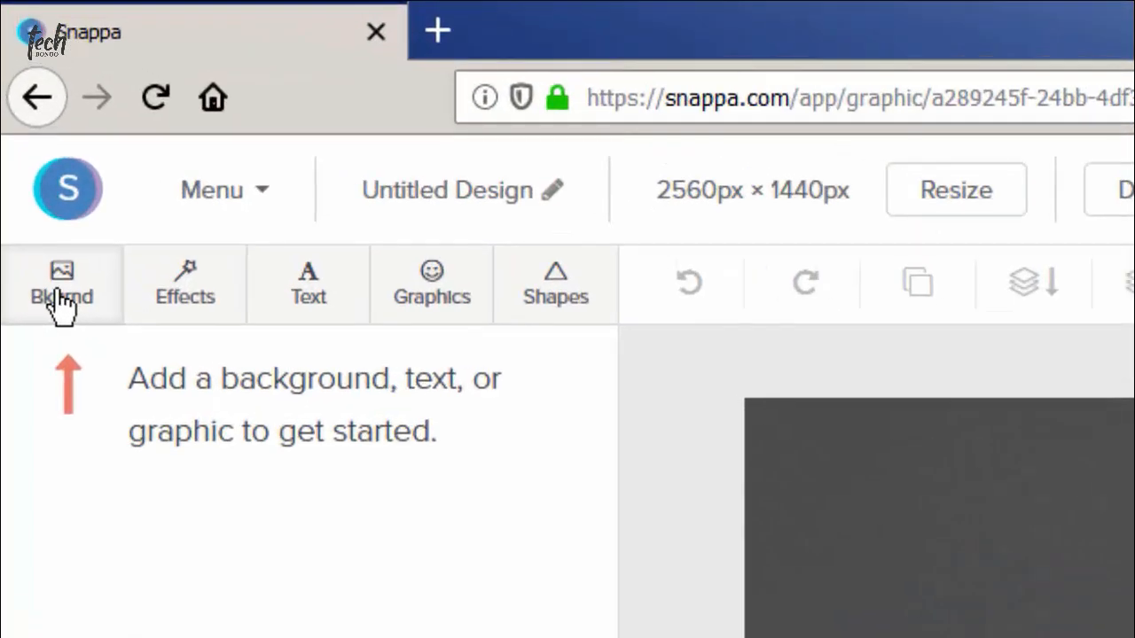
Show the background photo options and browse the replacement background photos.
left_click(61, 300)
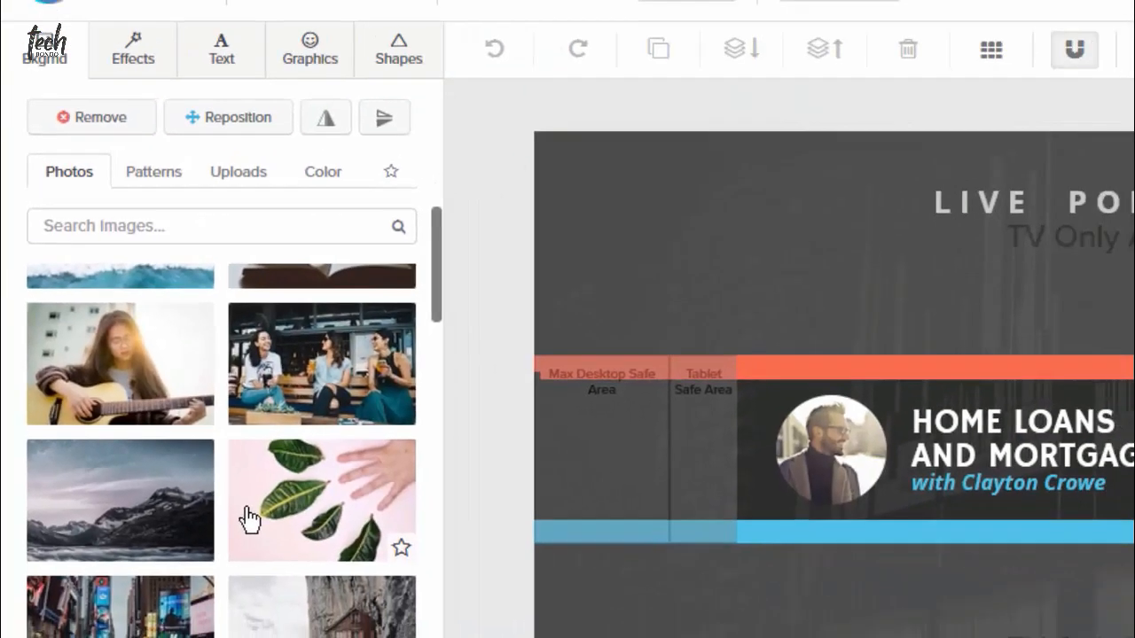
scroll(250, 520, "down", 5)
scroll(249, 519, "down", 5)
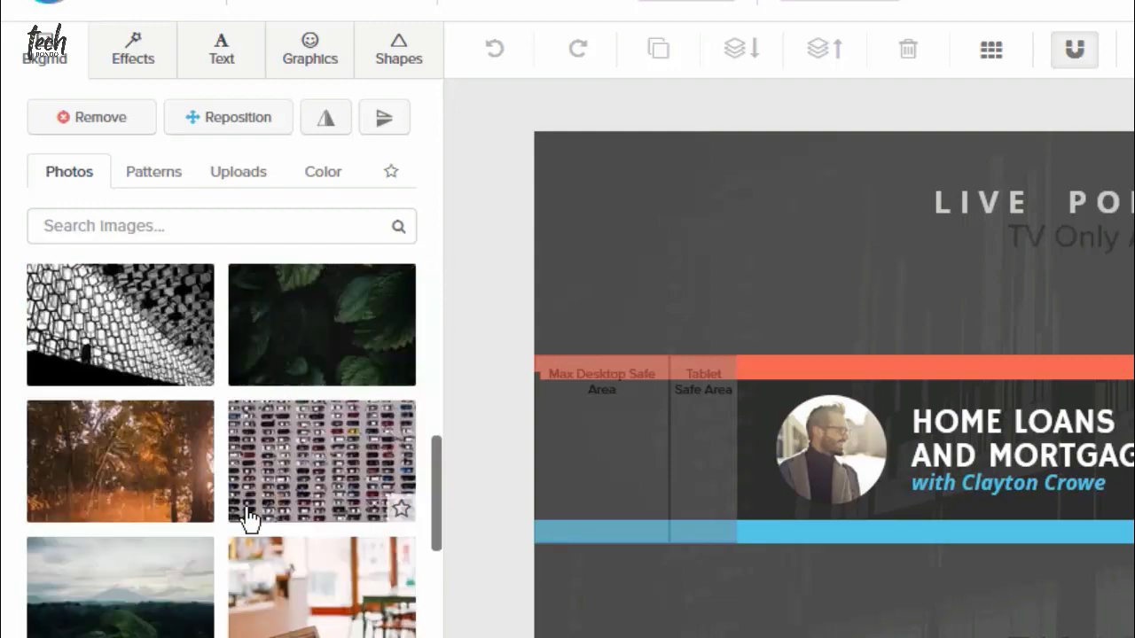
scroll(249, 519, "up", 10)
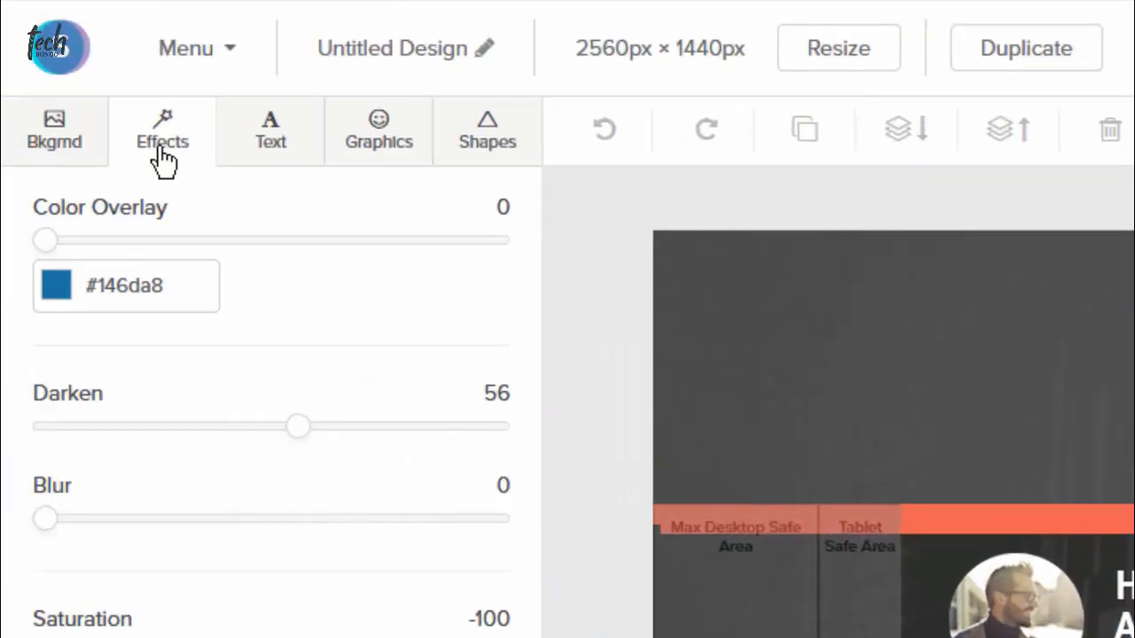
Try a background blur and reset it to 0, then delete the sample portrait photo.
left_click_drag(51, 530, 18, 587)
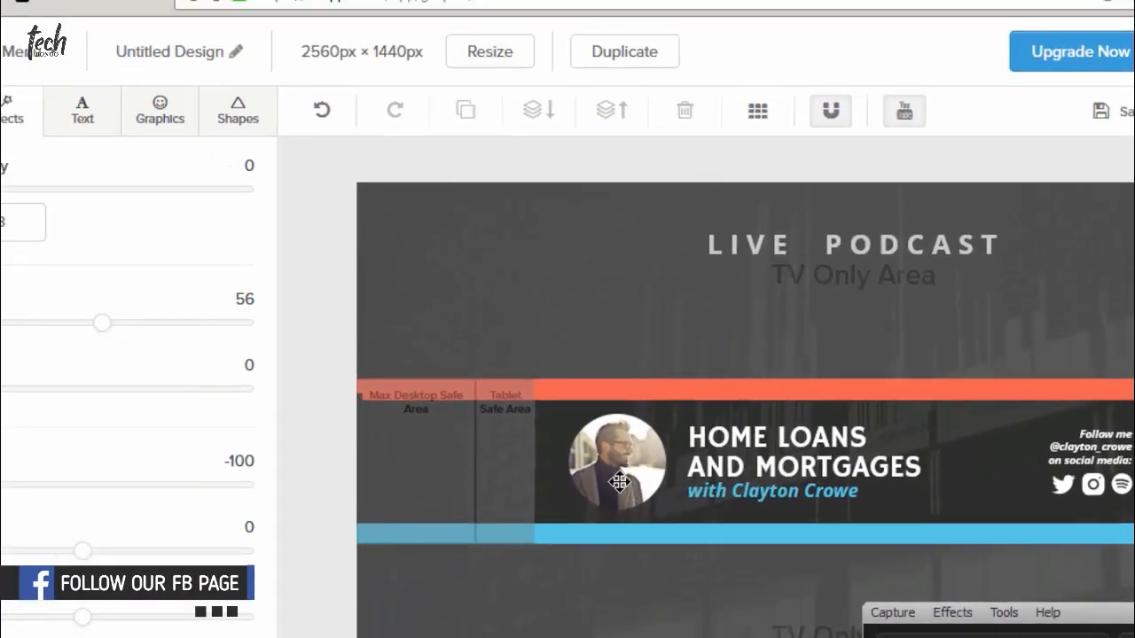
left_click(619, 481)
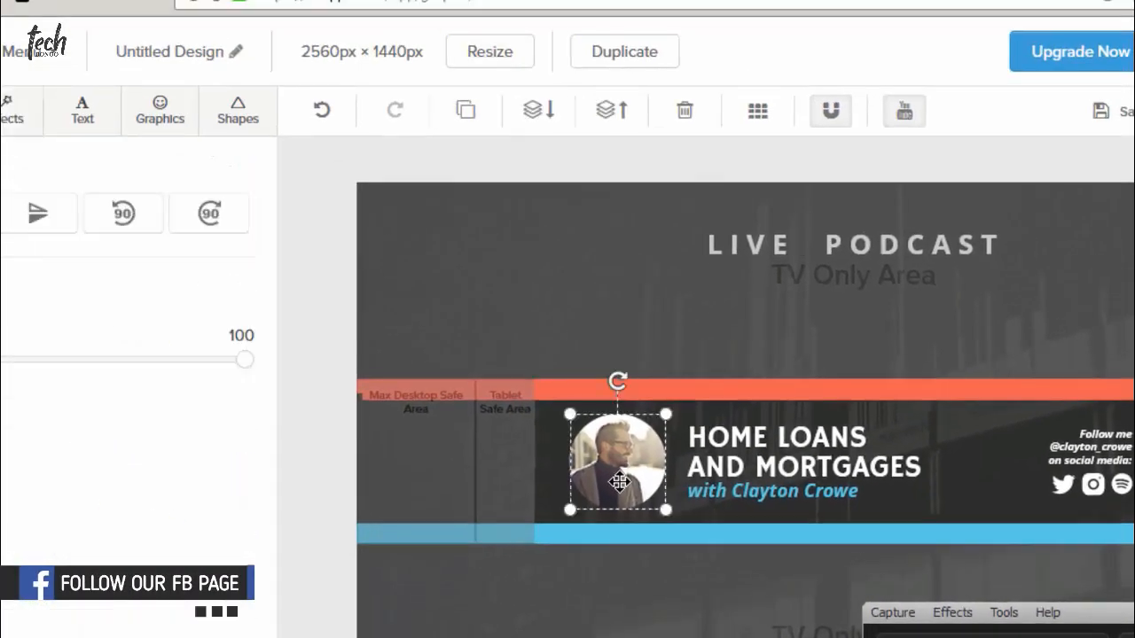
left_click(687, 111)
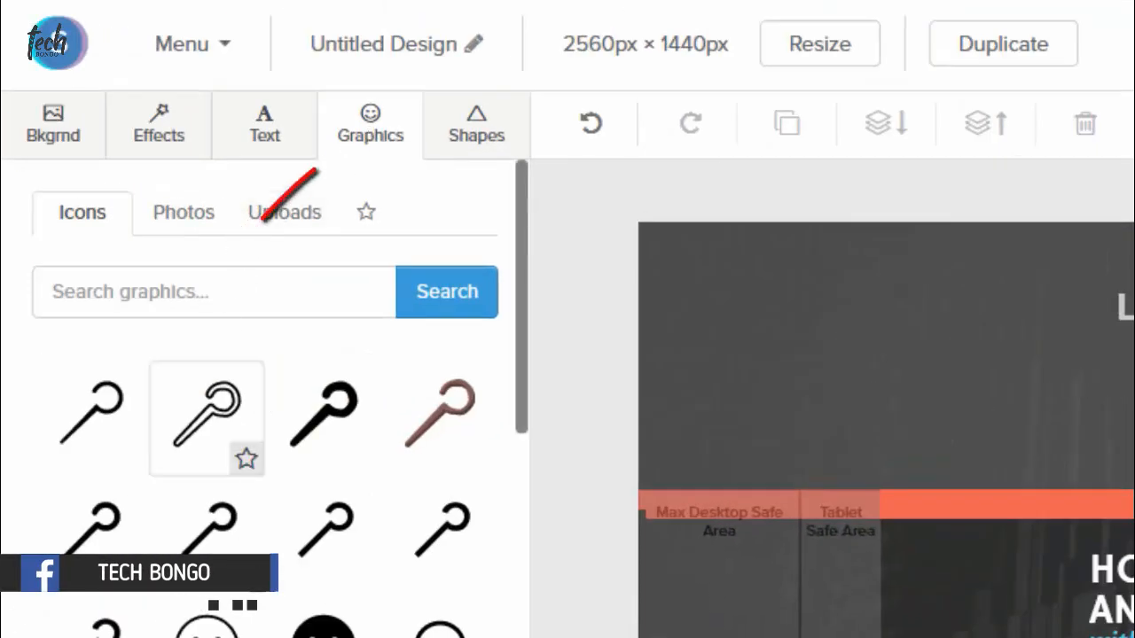
Browse the Graphics photos, then show the three previously uploaded images.
scroll(266, 488, "down", 10)
scroll(317, 519, "down", 3)
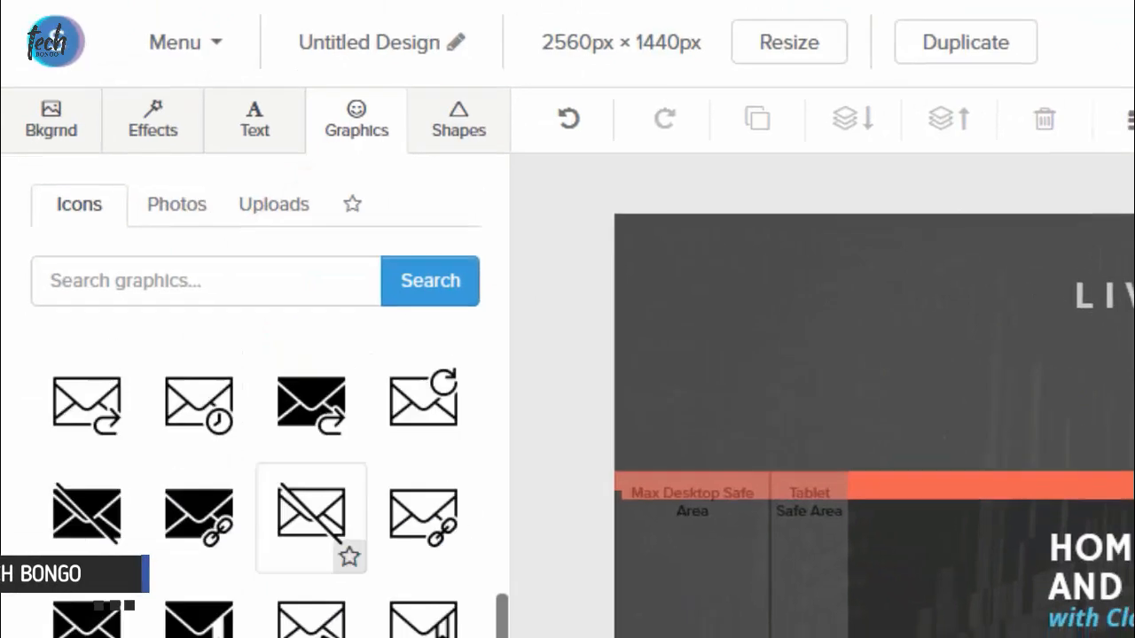
scroll(274, 567, "up", 10)
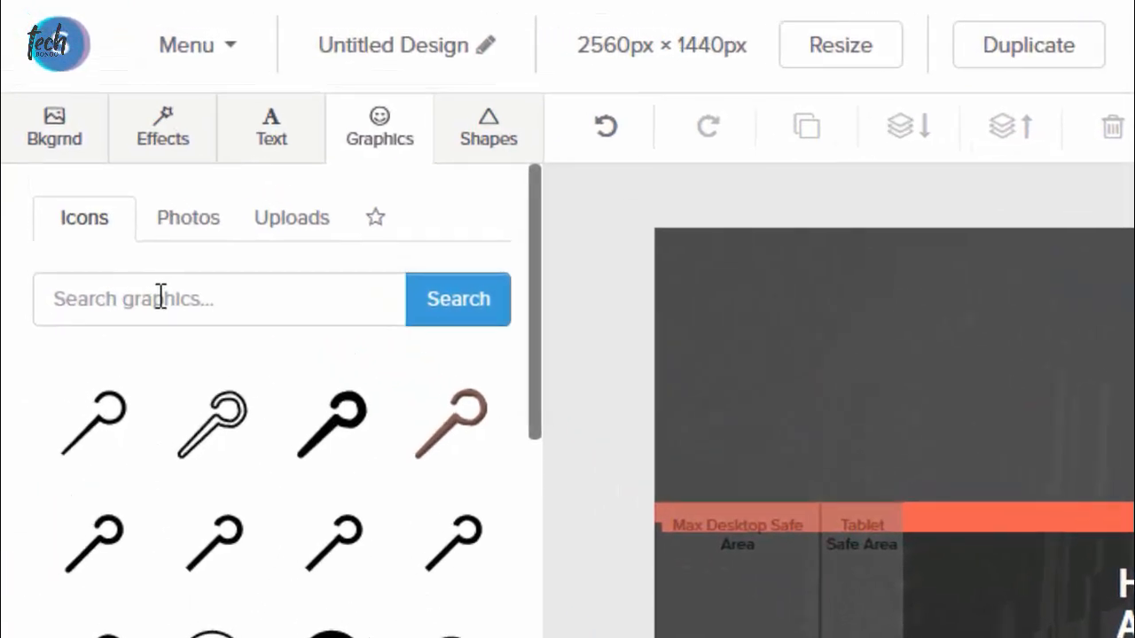
left_click(173, 231)
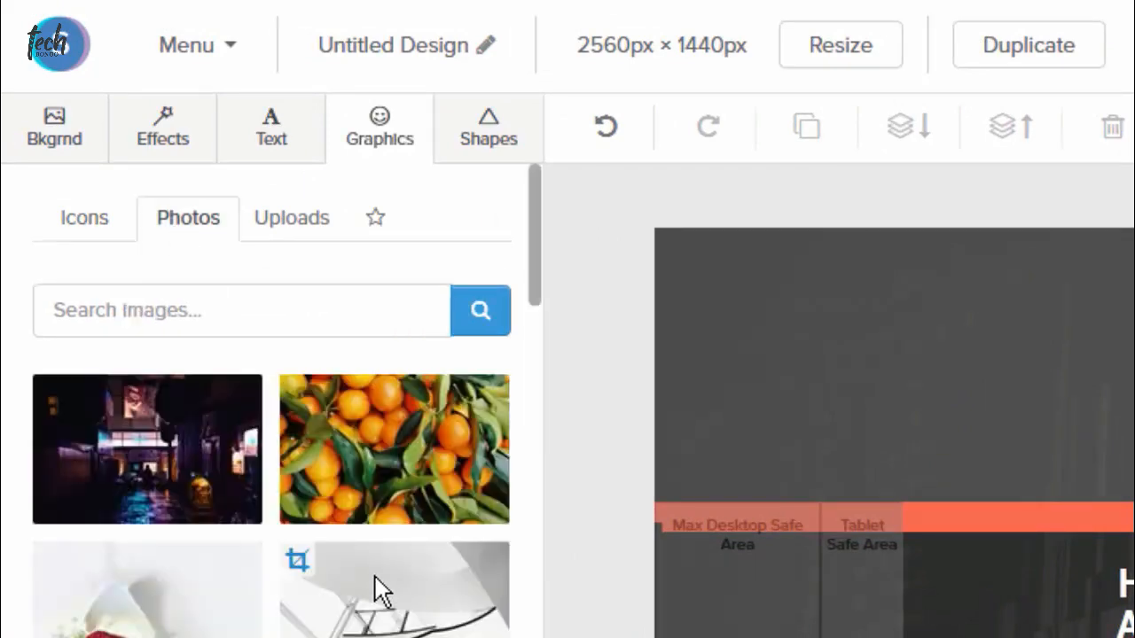
scroll(377, 603, "down", 3)
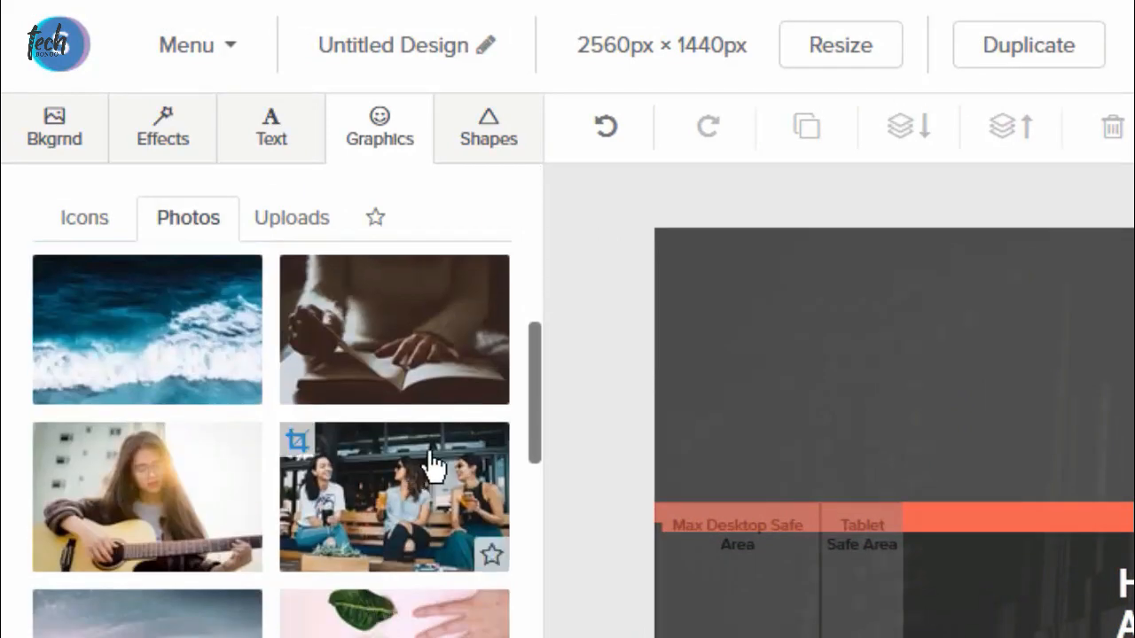
left_click(292, 224)
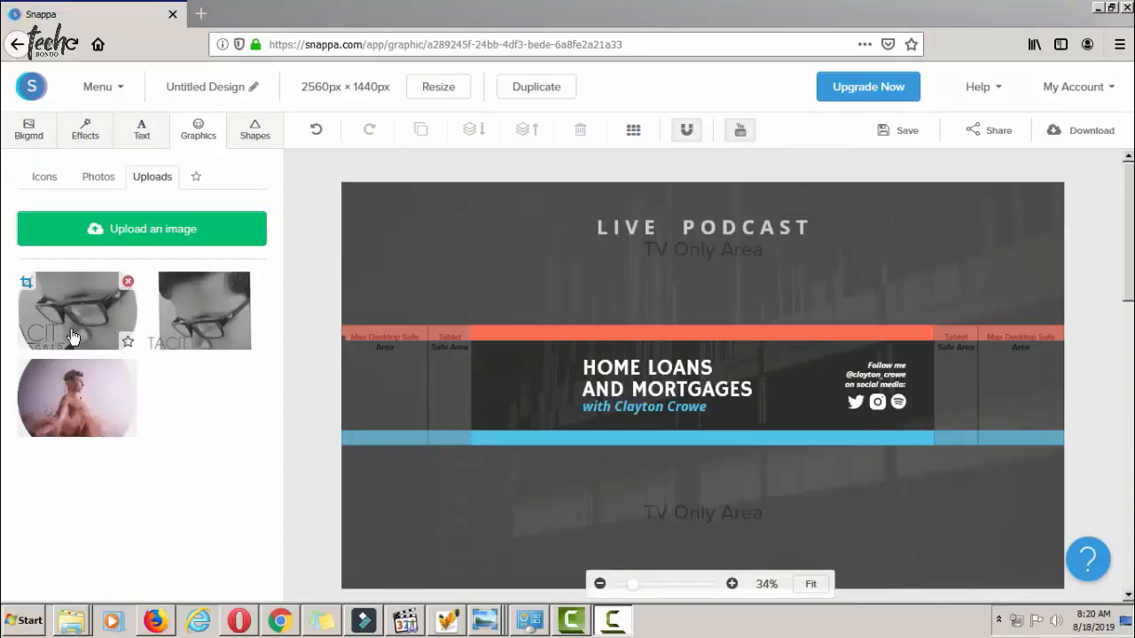
Crop the first upload to a circle and place it small beside the HOME LOANS headline.
left_click(64, 320)
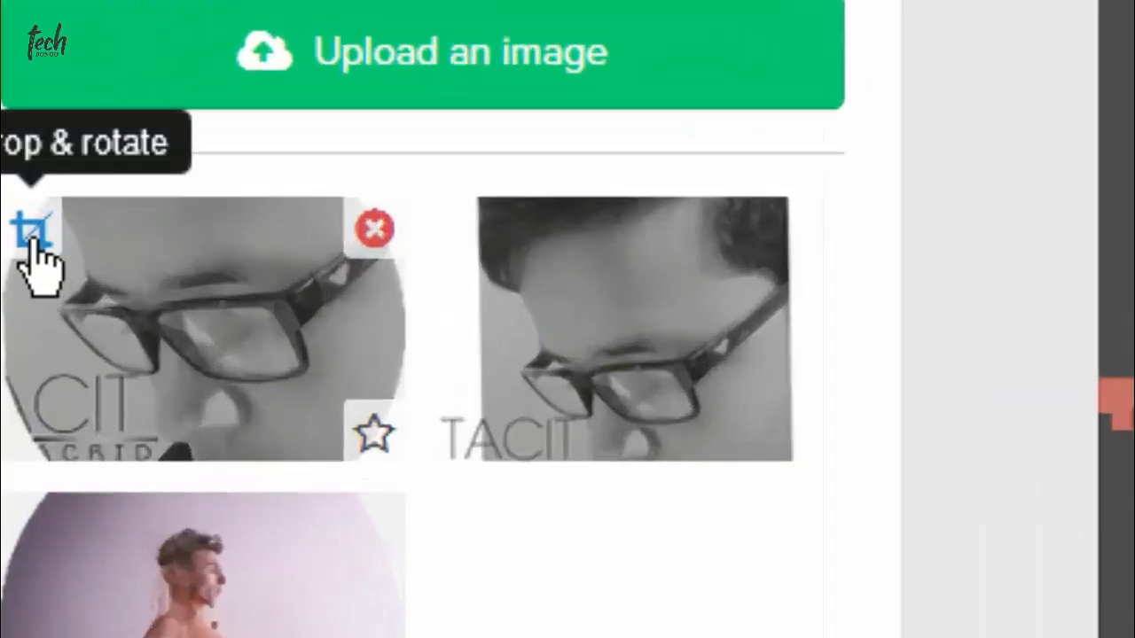
left_click(28, 284)
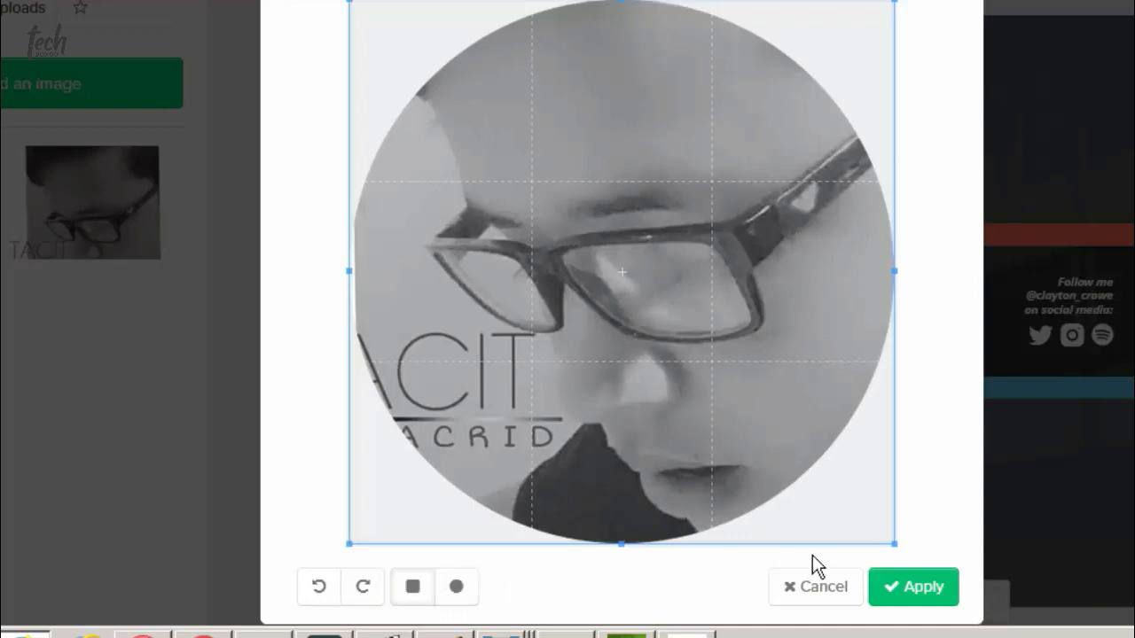
left_click(922, 587)
left_click(868, 542)
left_click_drag(1082, 573, 684, 183)
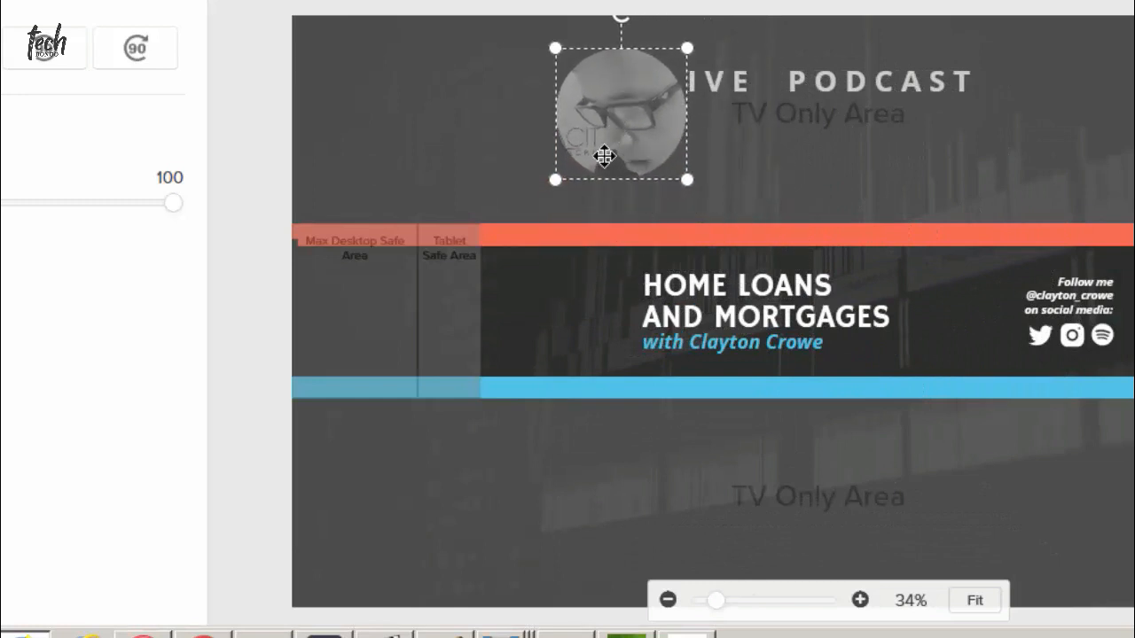
left_click_drag(603, 156, 540, 352)
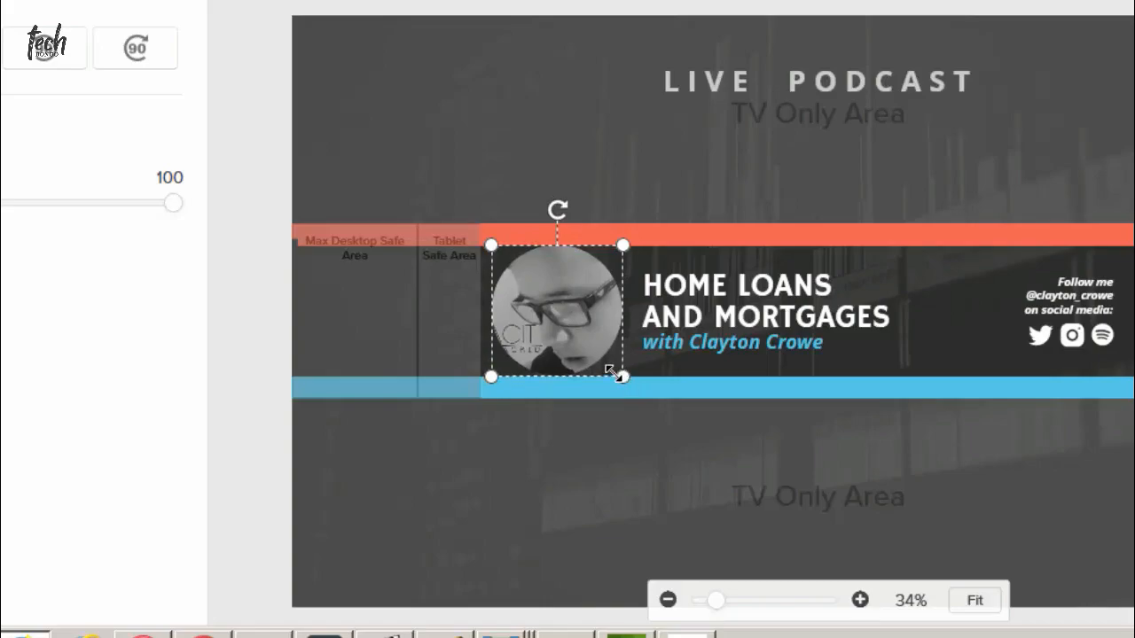
left_click_drag(611, 370, 590, 323)
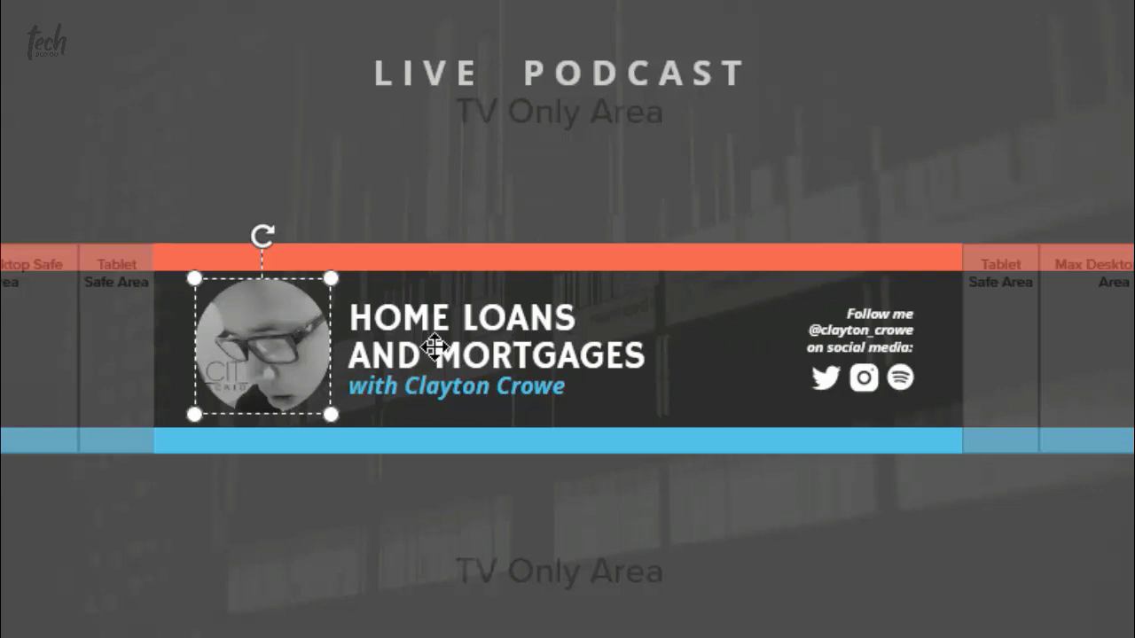
Replace the HOME LOANS AND MORTGAGES headline text with the host's name.
left_click(434, 347)
left_click(433, 347)
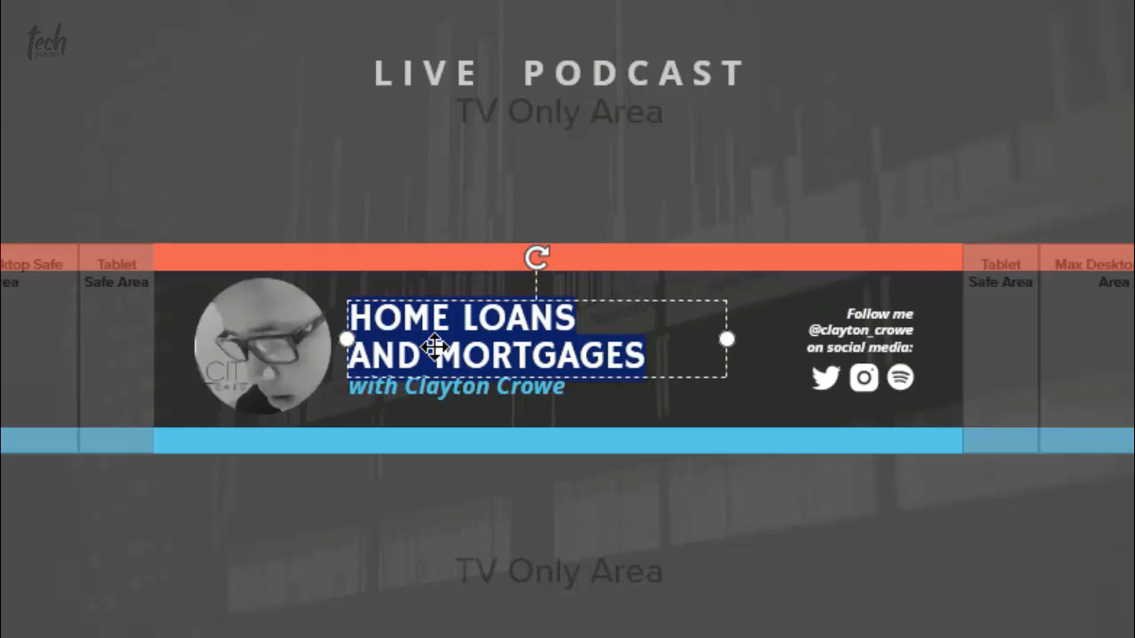
key("BackSpace")
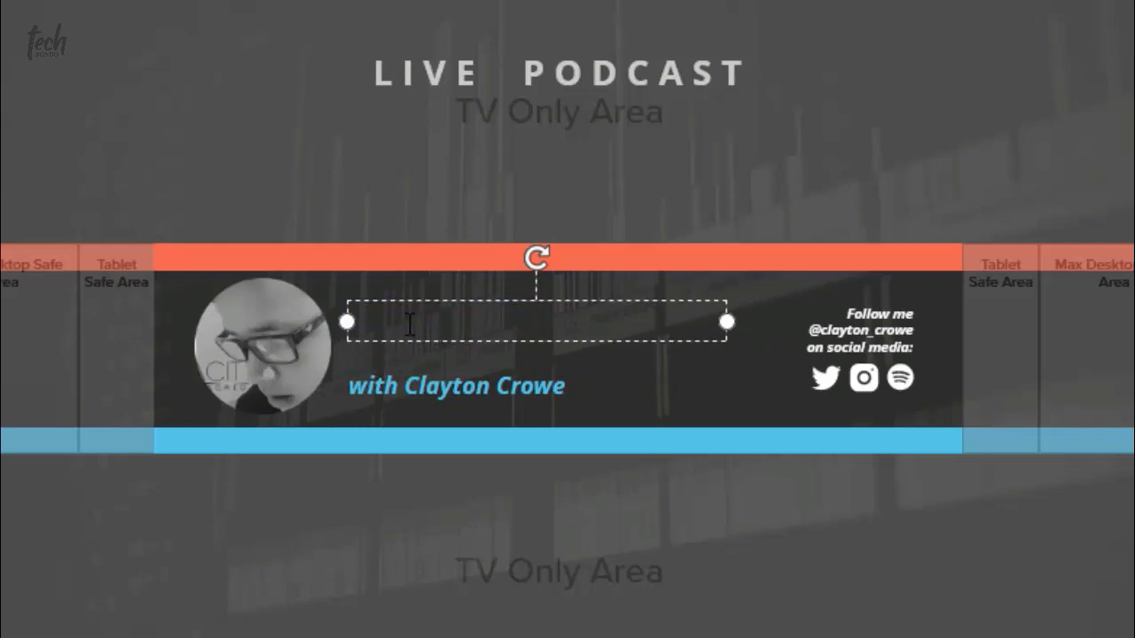
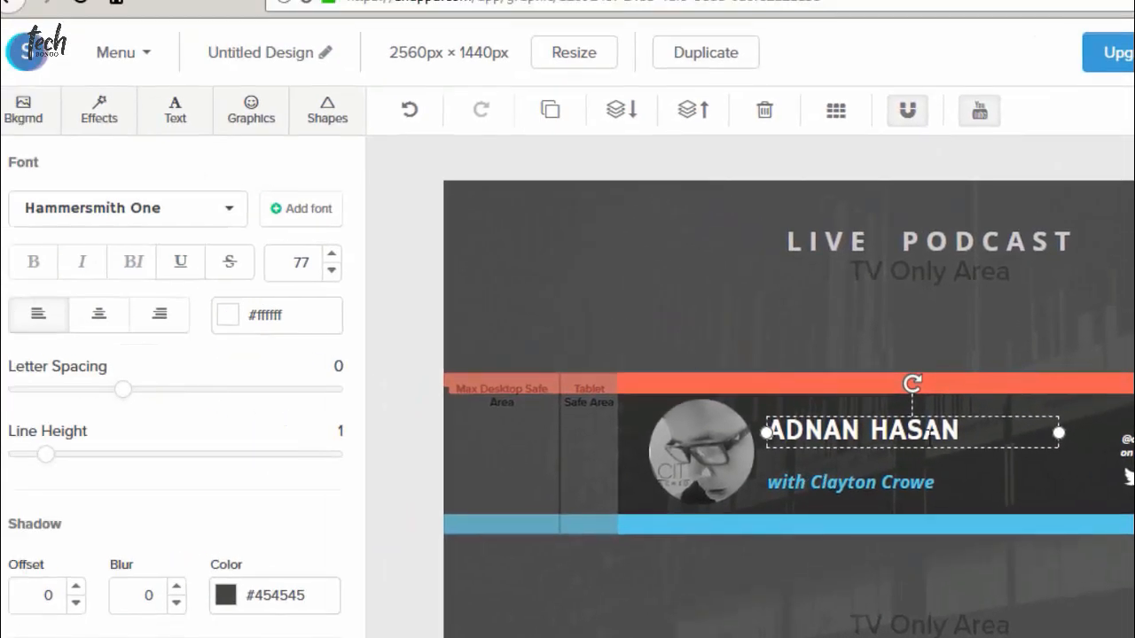
Set the name in Norwester at size 83 and nudge it slightly right and down.
left_click(201, 214)
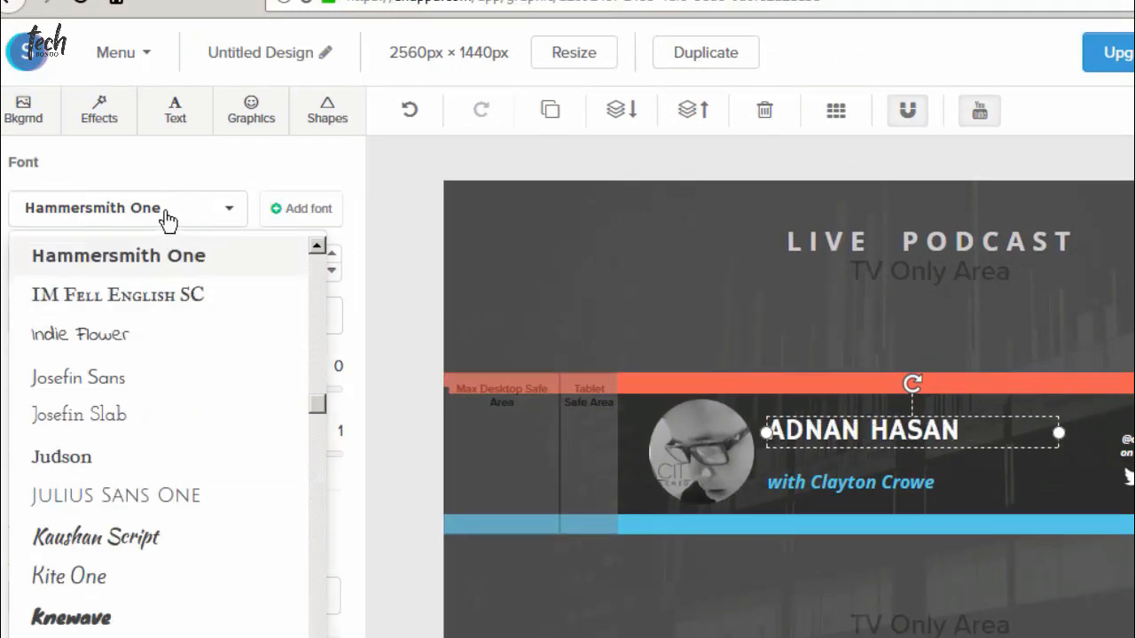
left_click(169, 221)
left_click(167, 222)
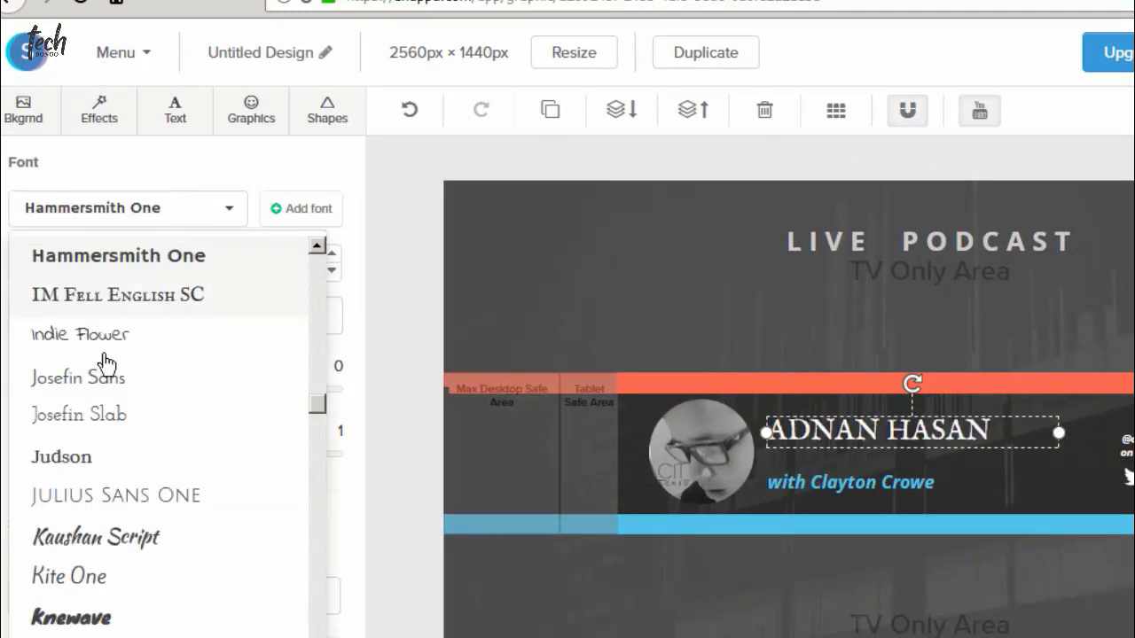
scroll(105, 362, "down", 10)
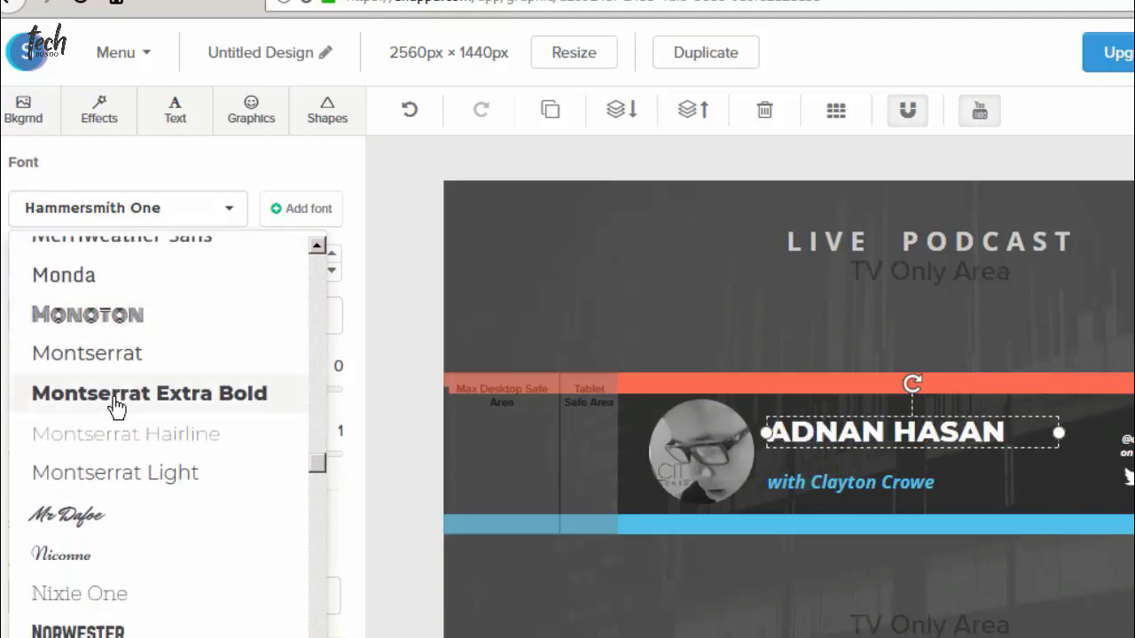
scroll(116, 404, "down", 5)
scroll(89, 306, "up", 2)
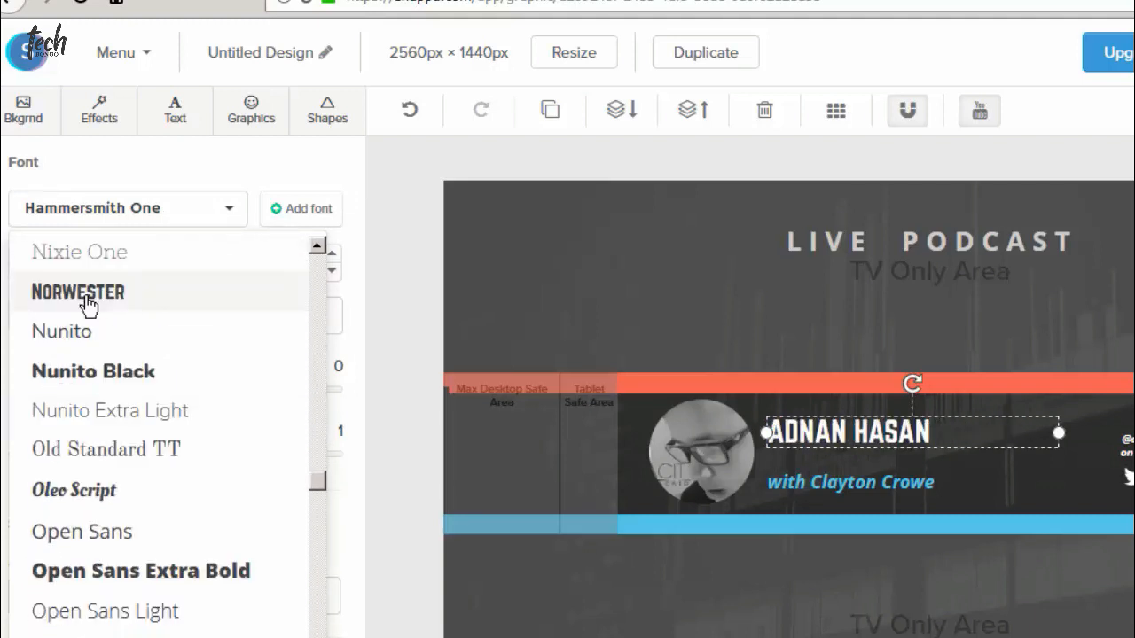
left_click(89, 304)
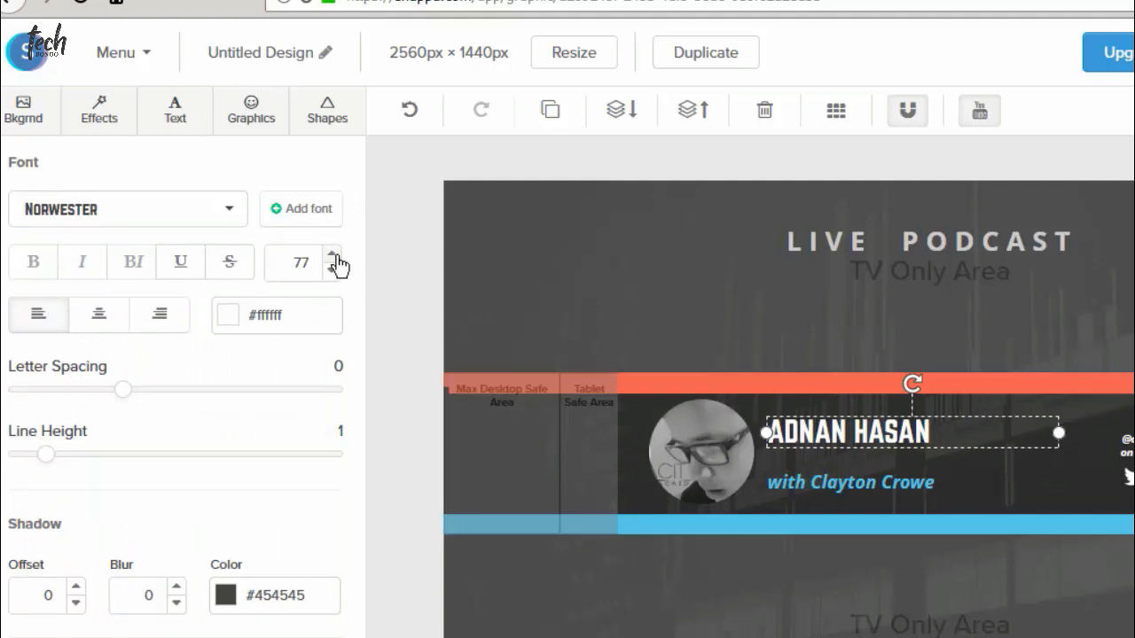
left_click(334, 256)
left_click(335, 256)
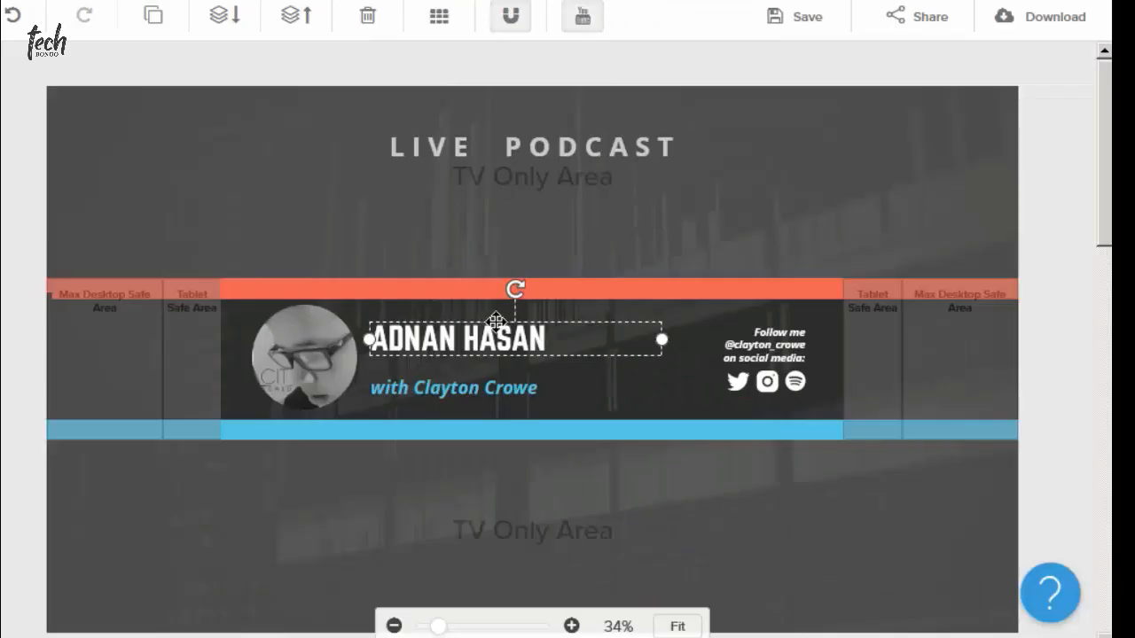
left_click_drag(511, 319, 517, 323)
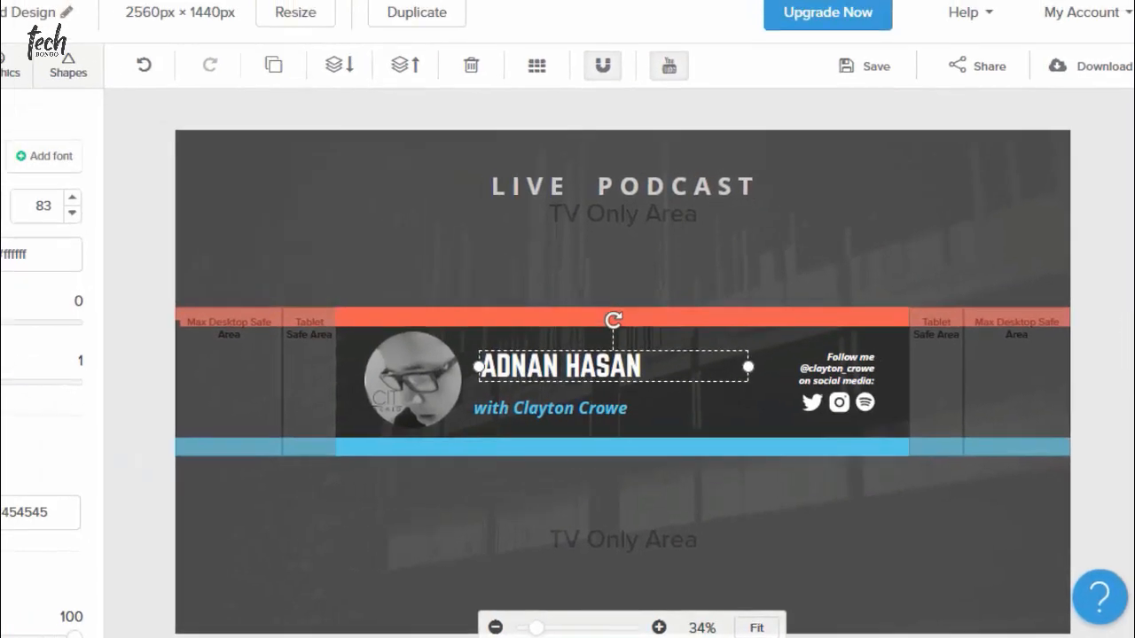
left_click(173, 299)
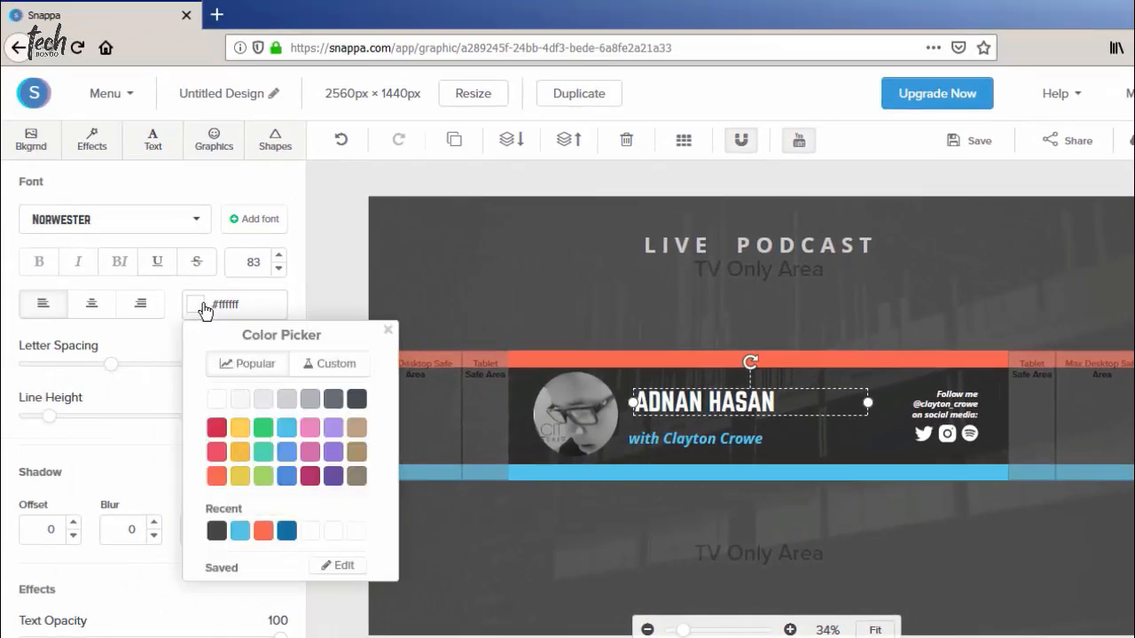
Keep the name white and increase its letter spacing to 1.
left_click(203, 305)
left_click(203, 305)
left_click(203, 305)
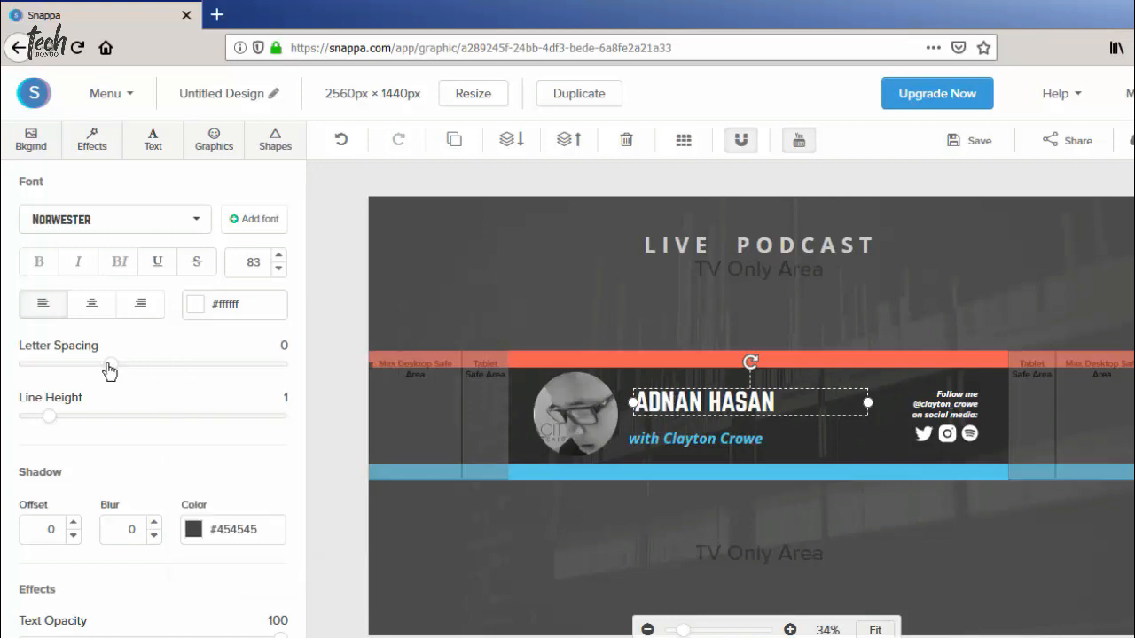
left_click_drag(110, 371, 118, 373)
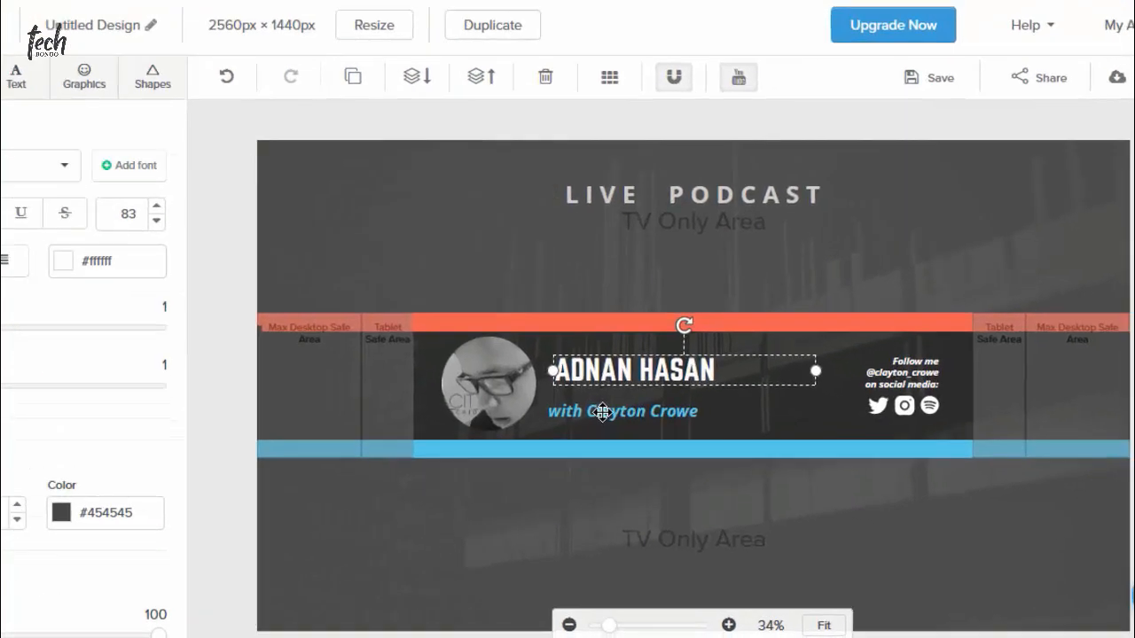
Replace the subtitle under the name with 'I DONT CARE'.
left_click(602, 412)
double_click(602, 411)
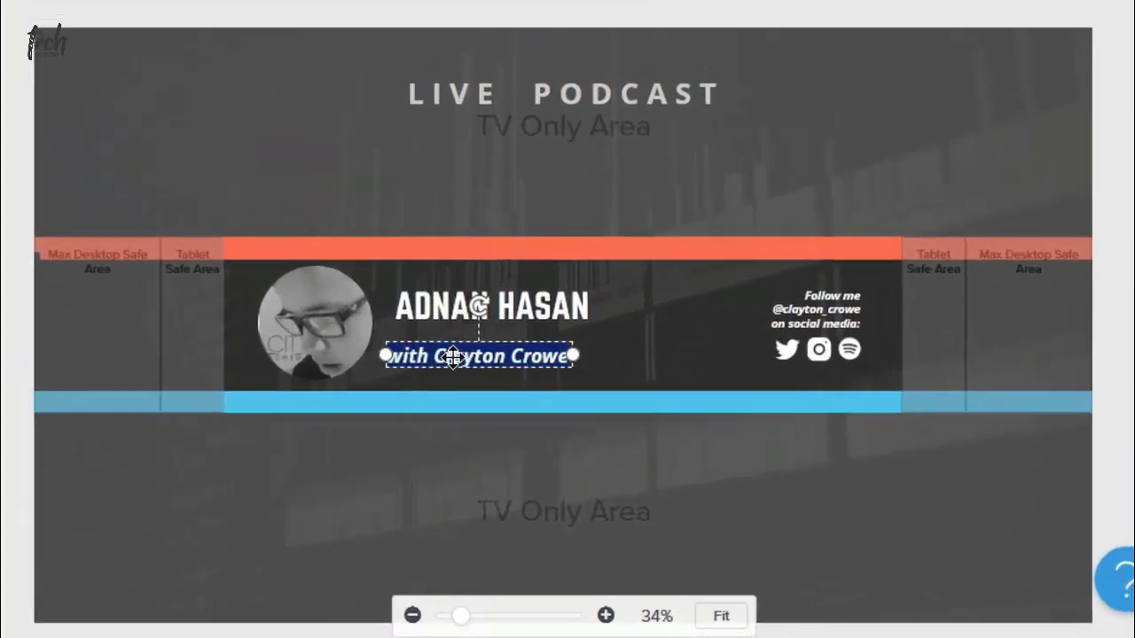
key("BackSpace")
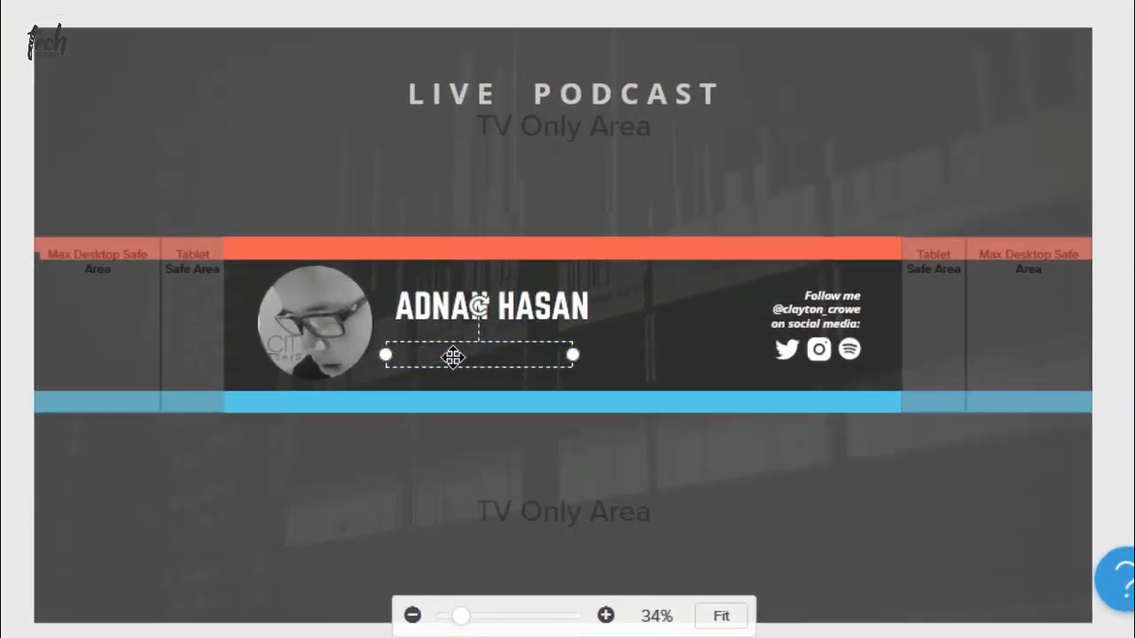
type("I DONT CARE")
left_click(698, 331)
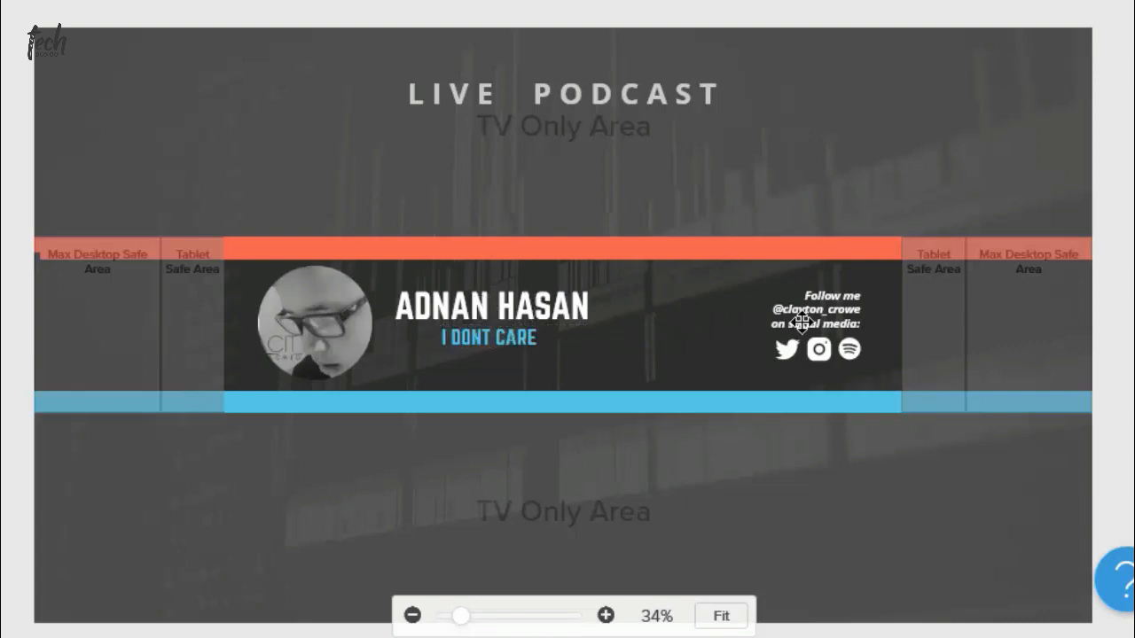